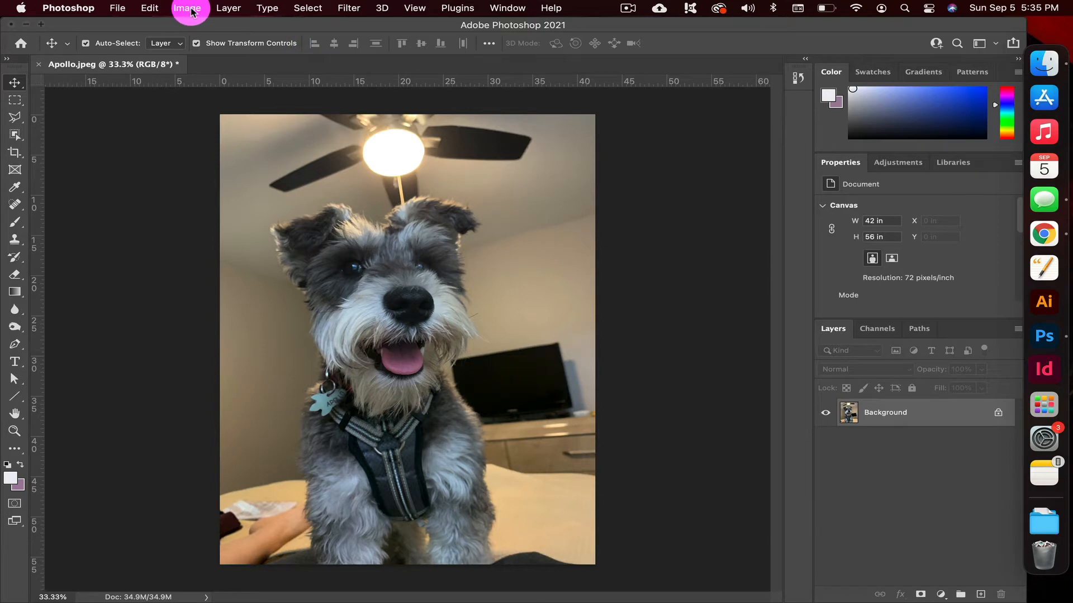
Try a Brightness/Contrast adjustment on the dog photo with brightness 24 and contrast 100, then 7, and discard it.
left_click(189, 8)
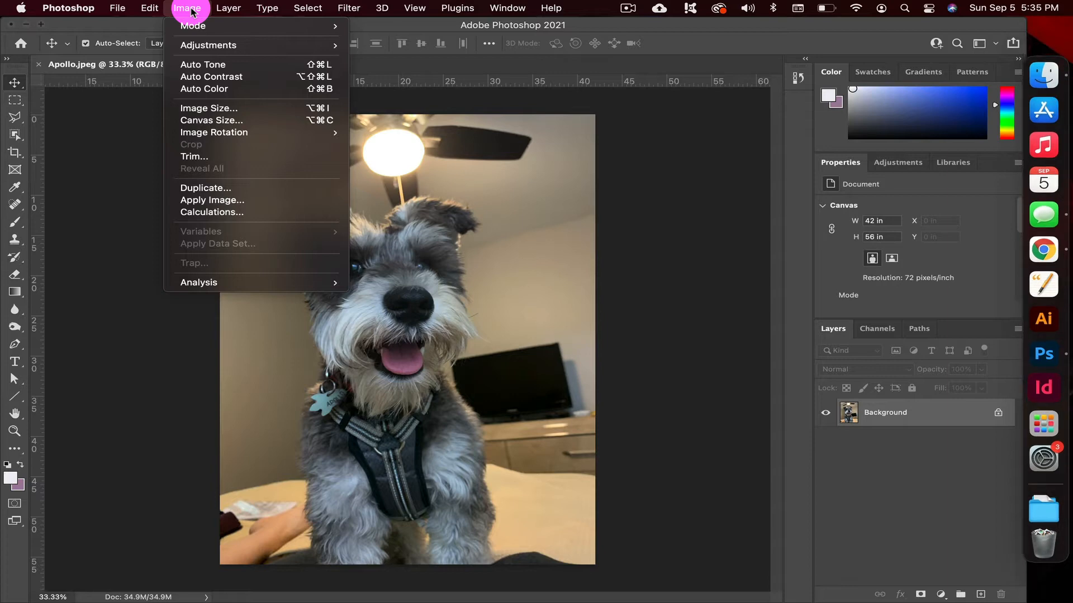
mouse_move(200, 29)
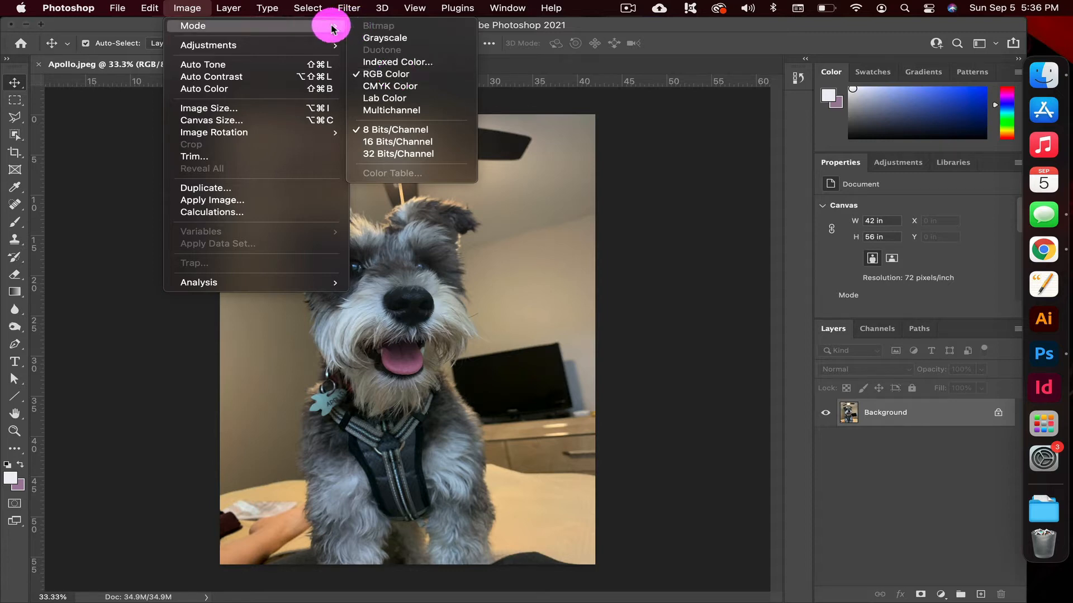
mouse_move(311, 33)
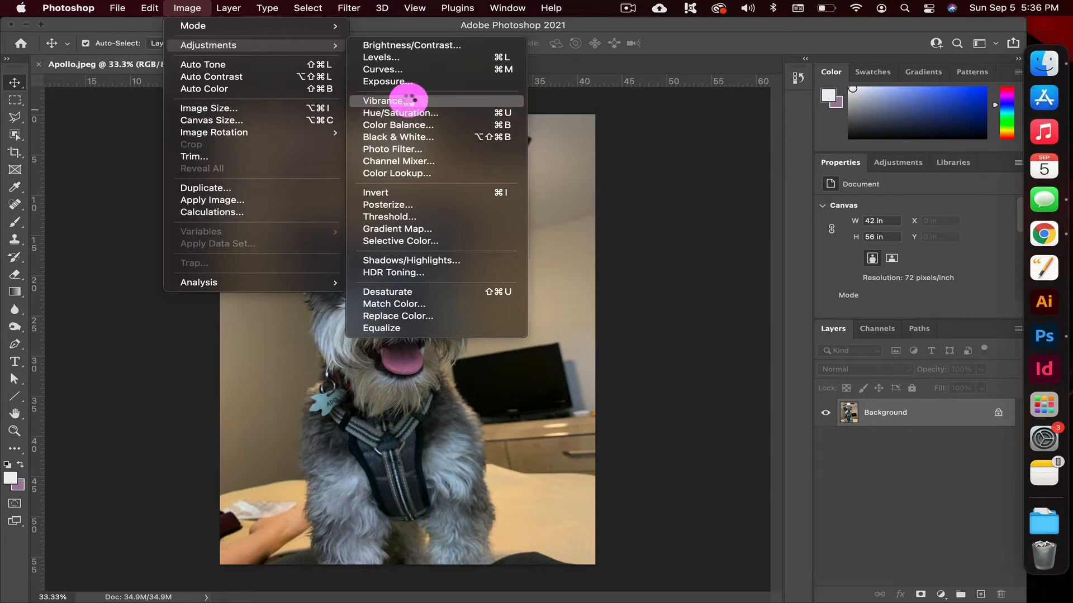
left_click(483, 45)
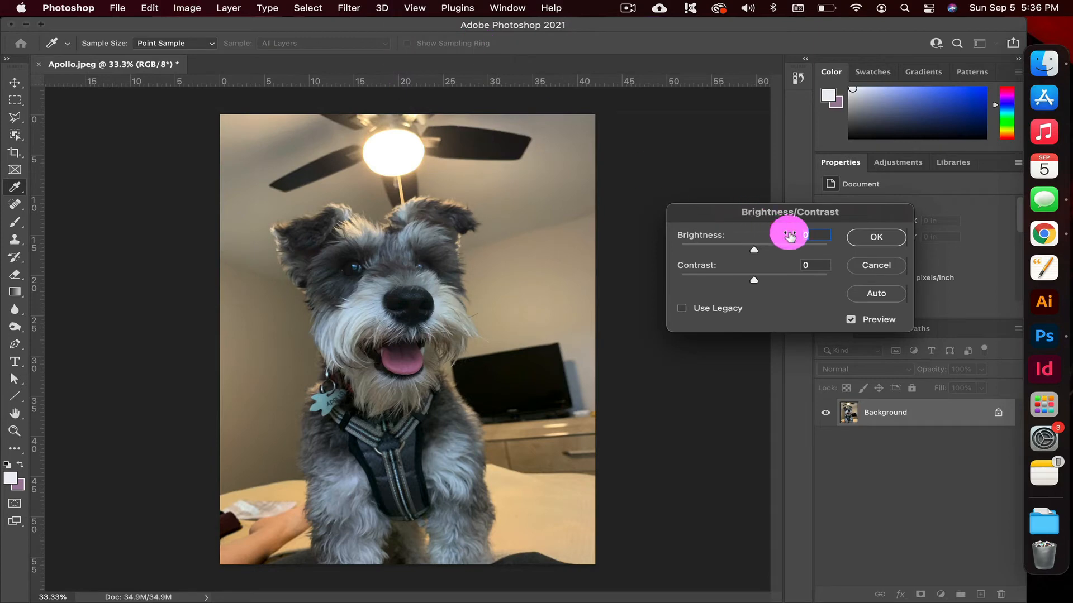
left_click_drag(780, 213, 731, 237)
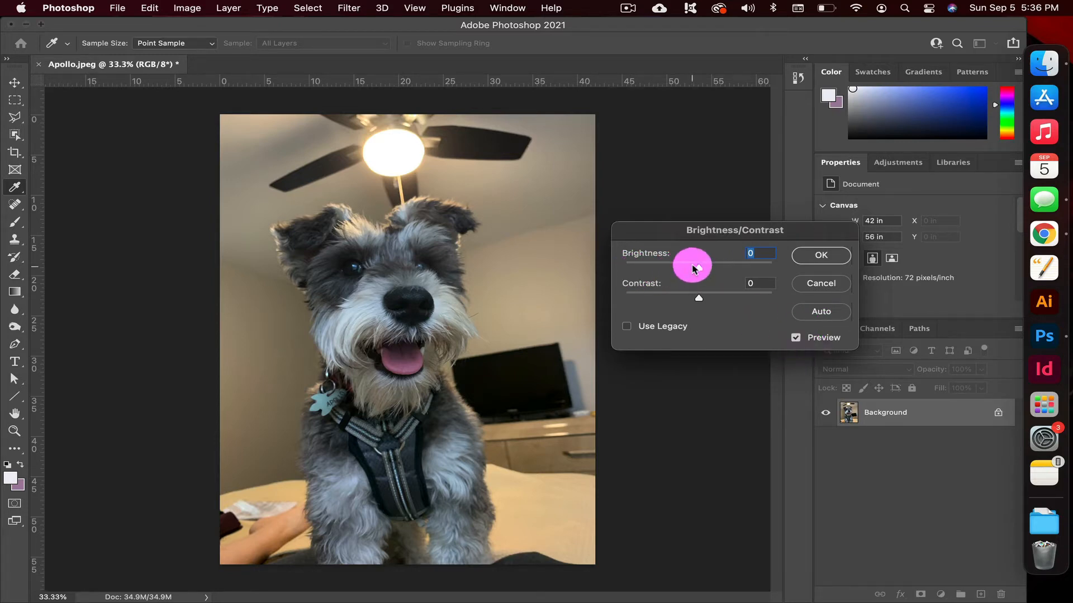
mouse_move(697, 270)
left_mouse_down()
mouse_move(753, 273)
mouse_move(642, 269)
mouse_move(709, 275)
left_mouse_up()
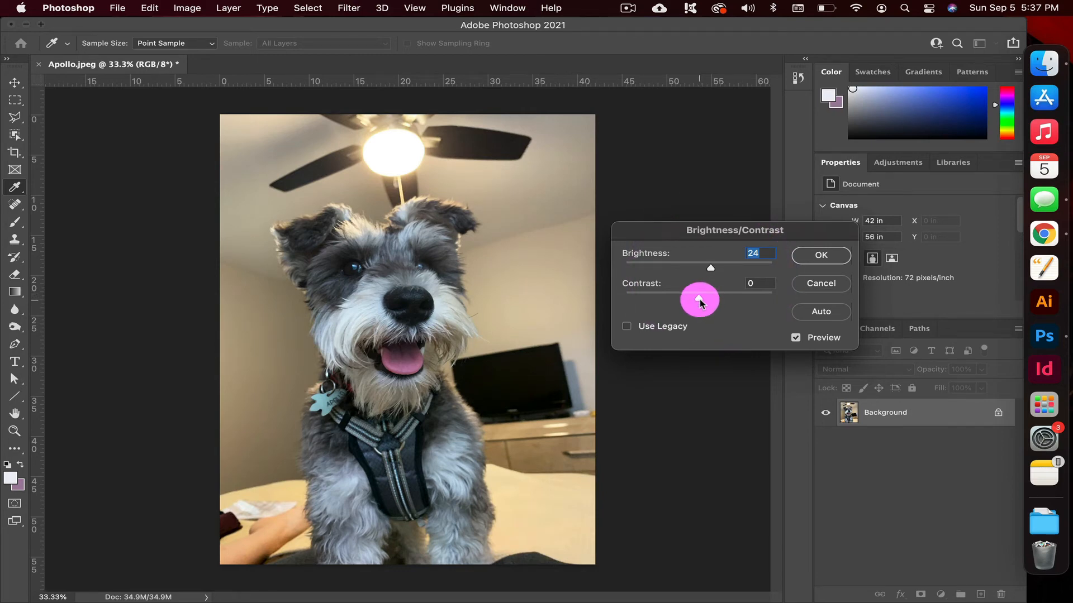
left_click_drag(700, 301, 821, 309)
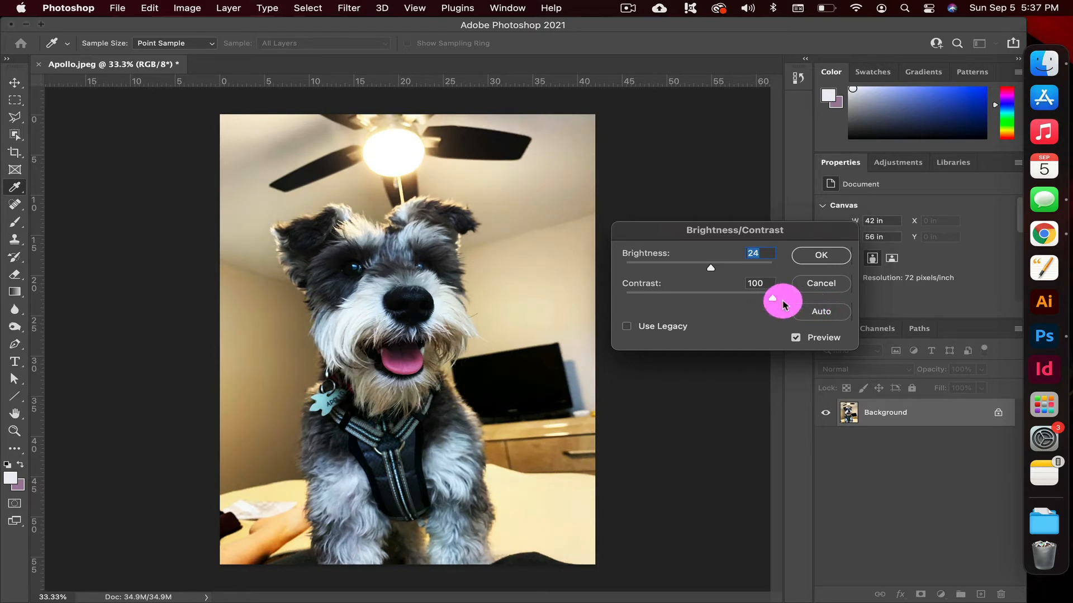
left_click_drag(783, 303, 705, 305)
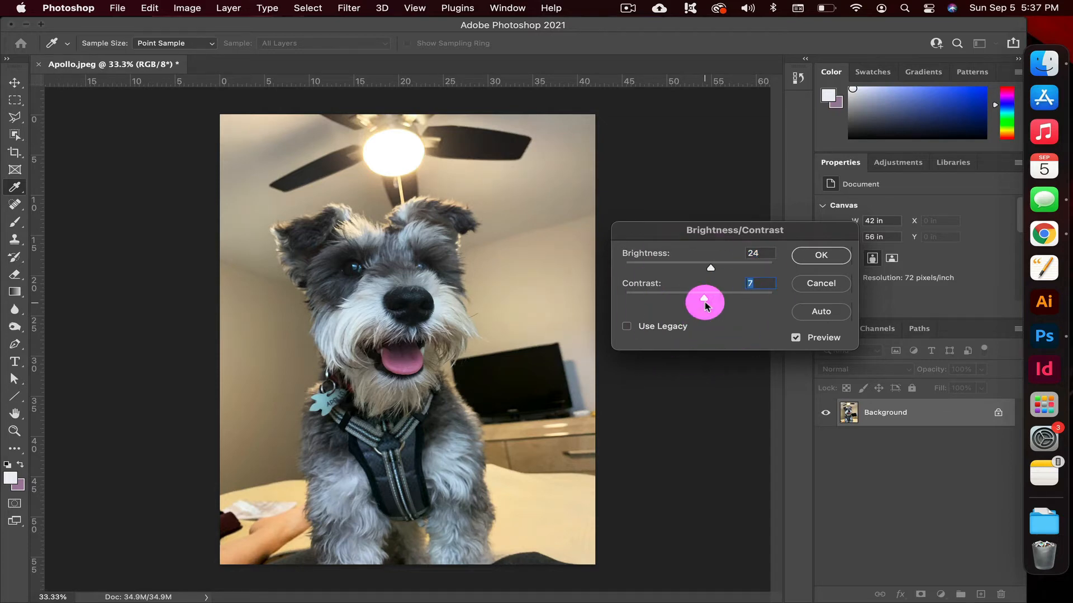
left_click(821, 286)
Try a Hue/Saturation adjustment on the photo with the hue at -35 and +180, and return the hue to 0.
left_click(187, 8)
mouse_move(217, 44)
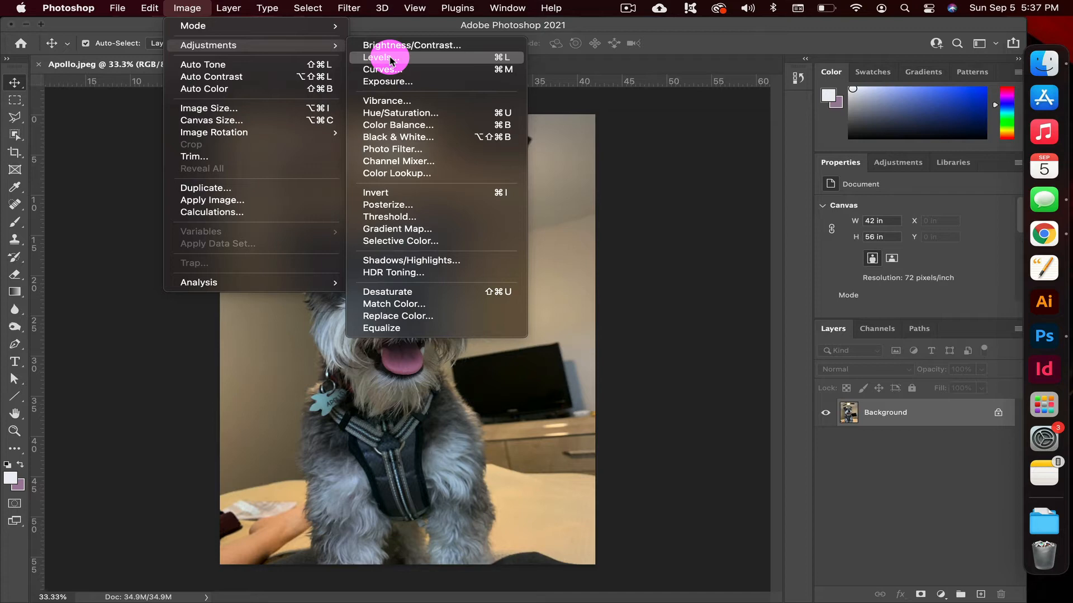
left_click(404, 114)
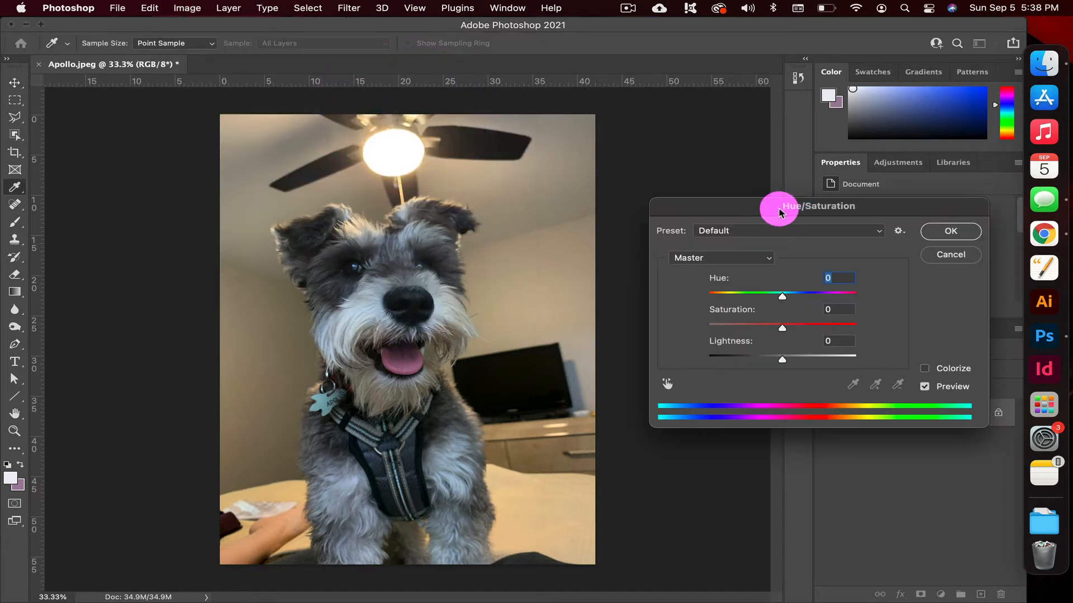
left_click_drag(779, 209, 764, 216)
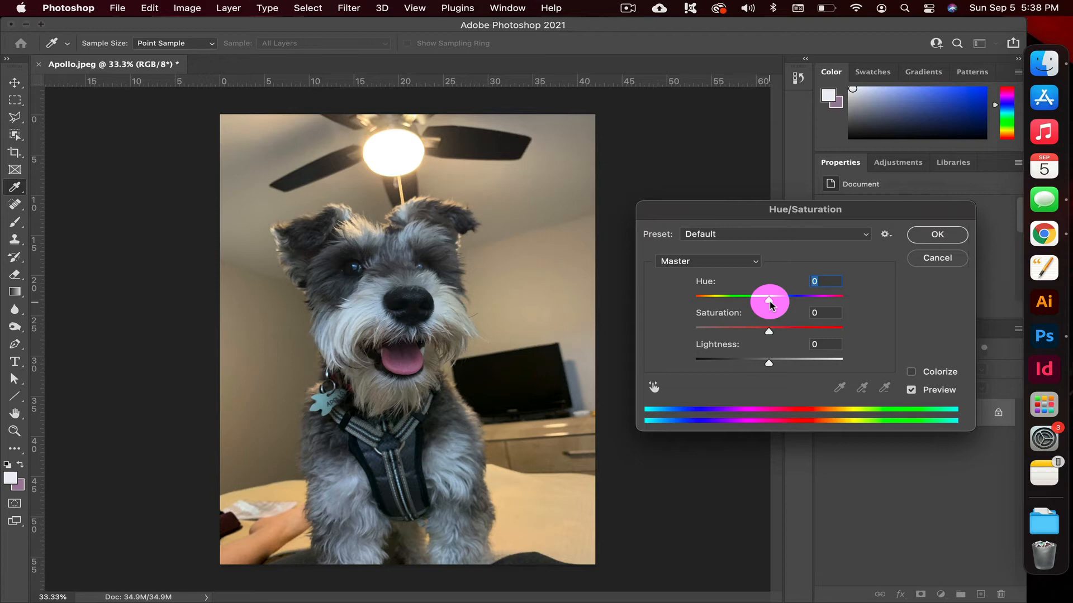
left_click_drag(770, 304, 744, 302)
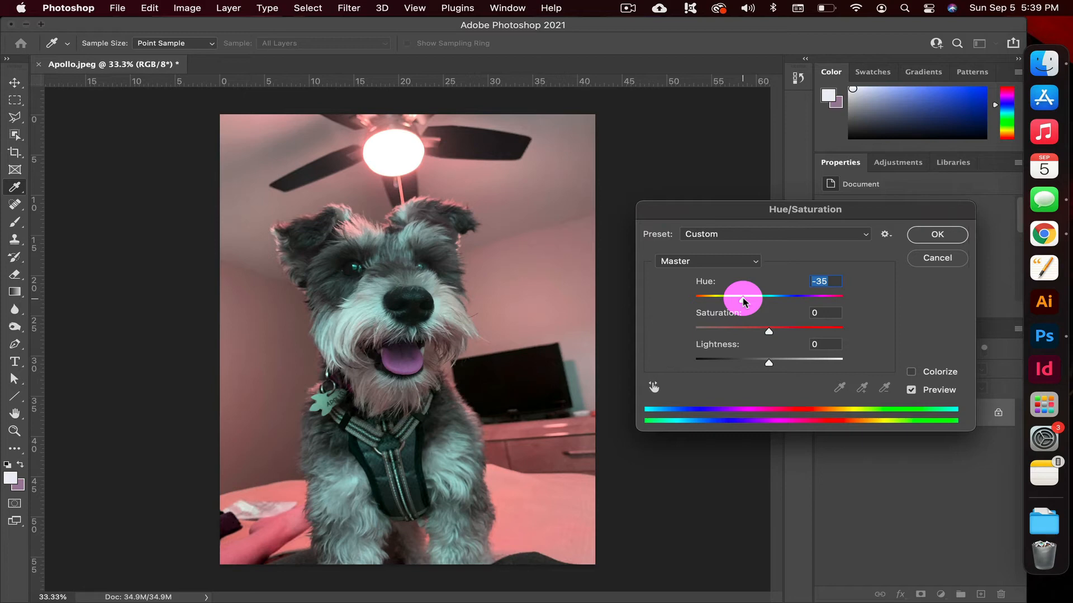
left_click_drag(742, 302, 864, 290)
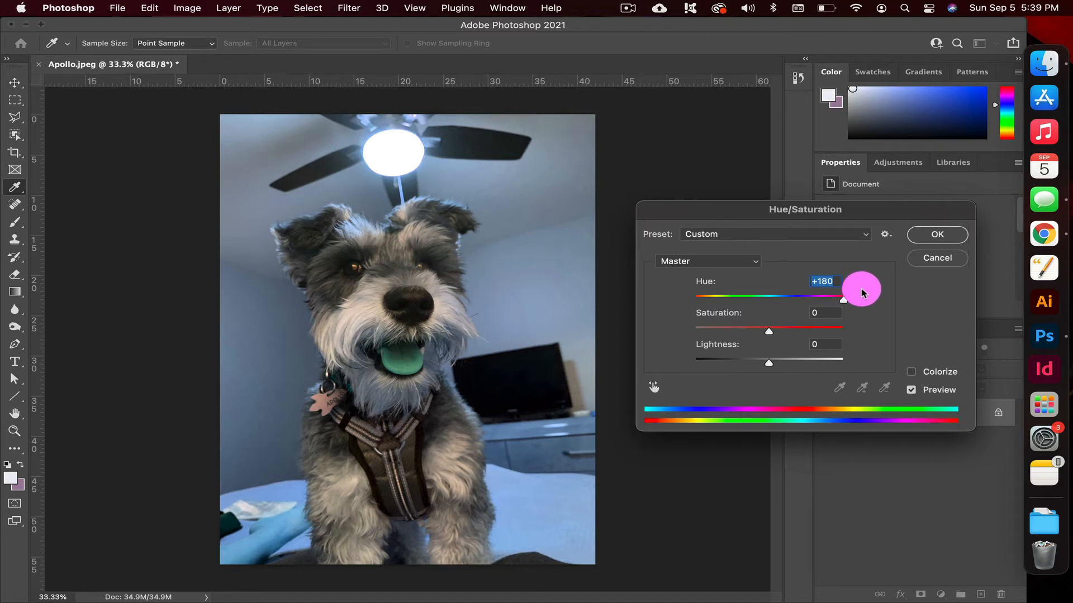
left_click_drag(862, 291, 771, 333)
left_click(773, 334)
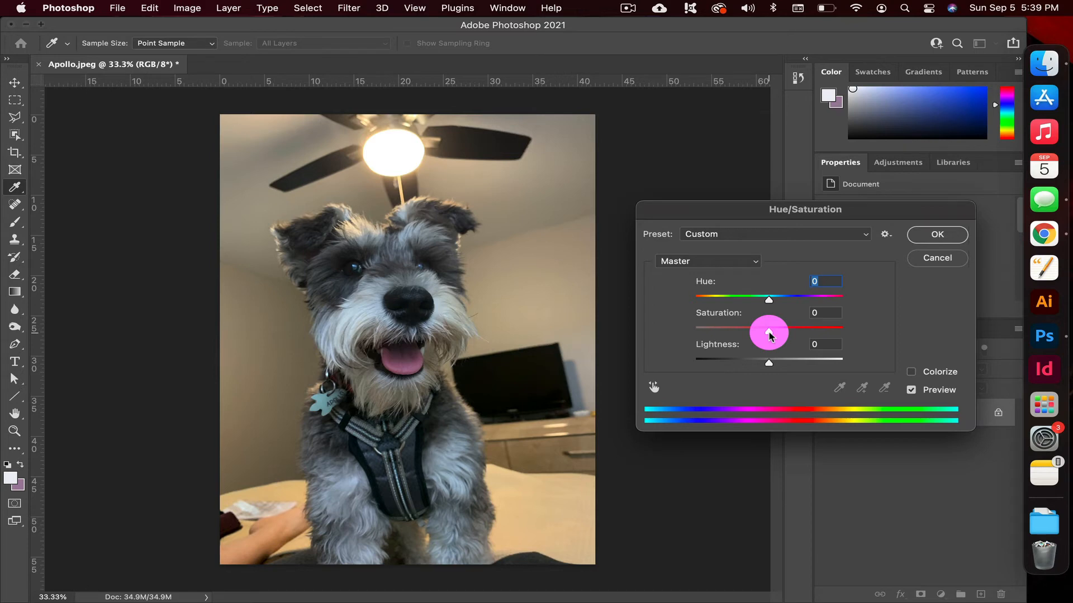
Try reducing the saturation and restoring it to 0, and shift the hue to +47 and back to -1.
left_click_drag(769, 334, 745, 333)
left_click_drag(731, 332, 767, 323)
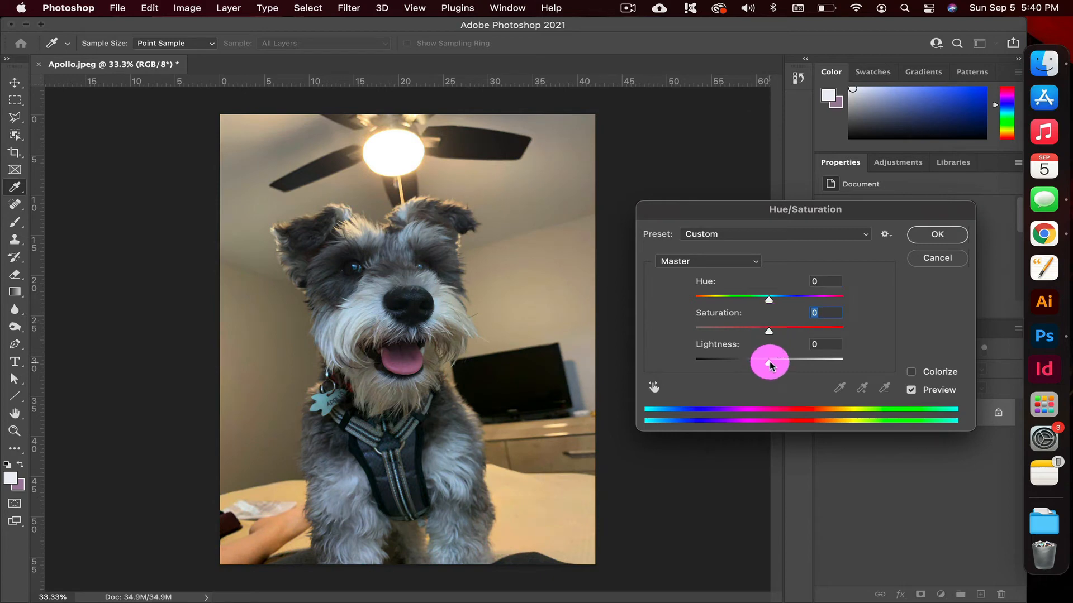
mouse_move(770, 364)
left_mouse_down()
mouse_move(823, 360)
mouse_move(721, 360)
mouse_move(810, 360)
mouse_move(768, 364)
left_mouse_up()
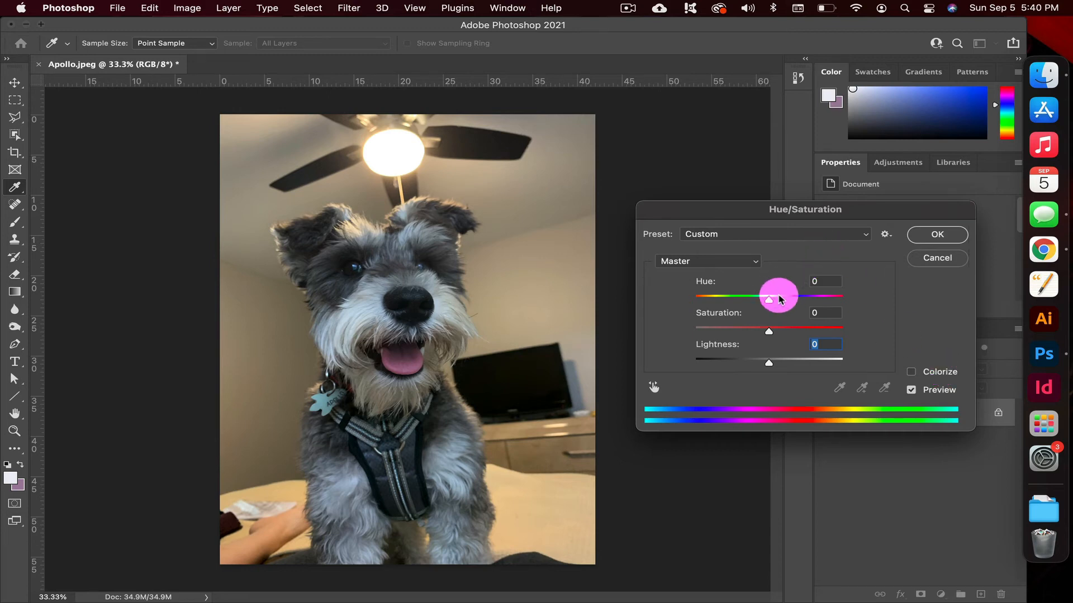
left_click_drag(770, 303, 805, 300)
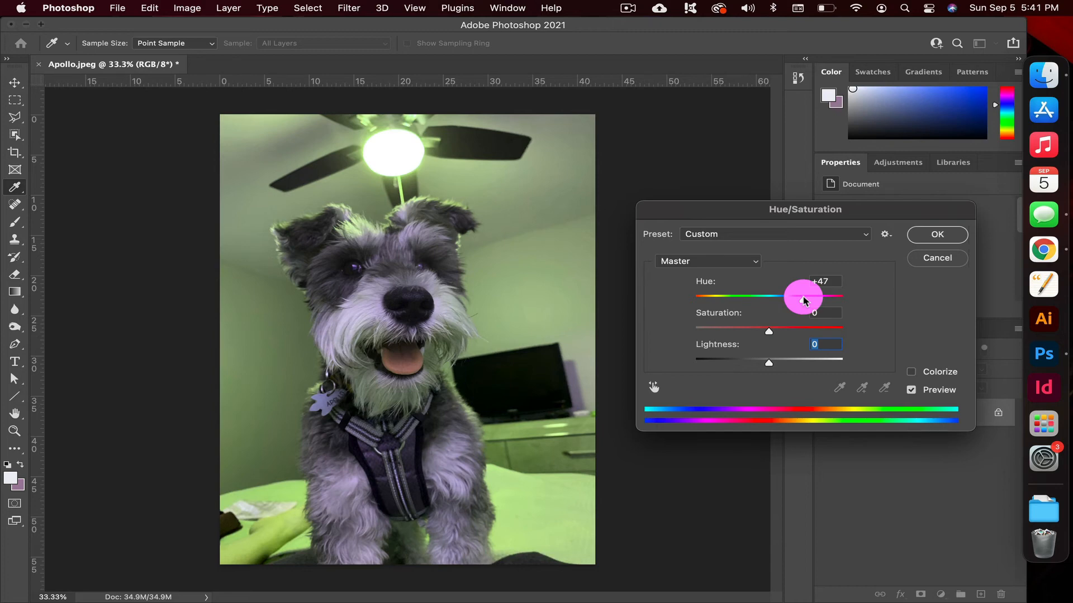
left_click_drag(804, 301, 767, 296)
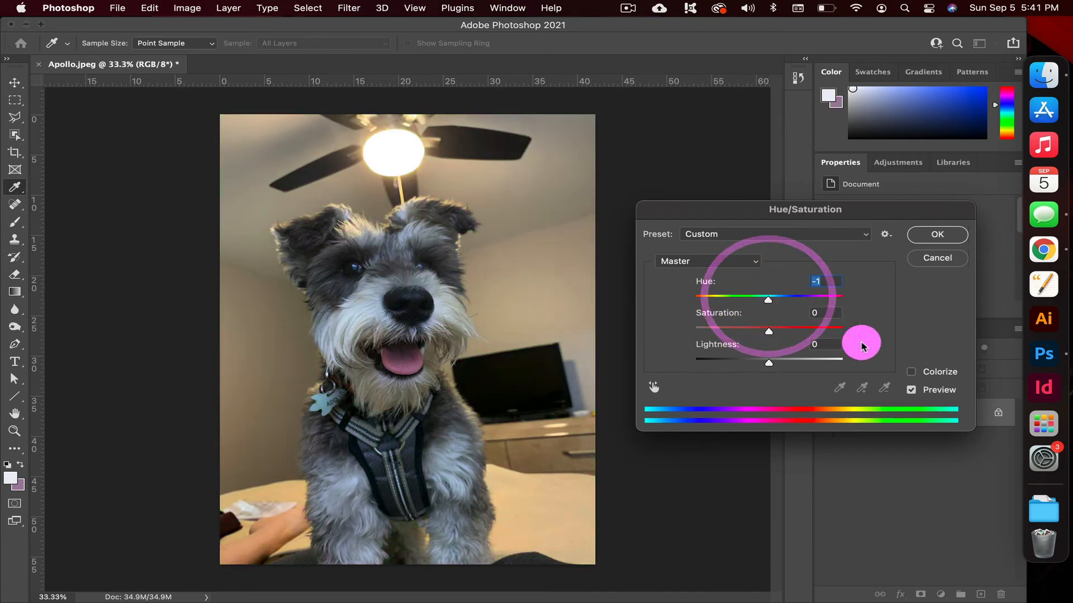
Try colorizing the photo with hue 0 and saturation 48, and discard the Hue/Saturation adjustment.
left_click(911, 375)
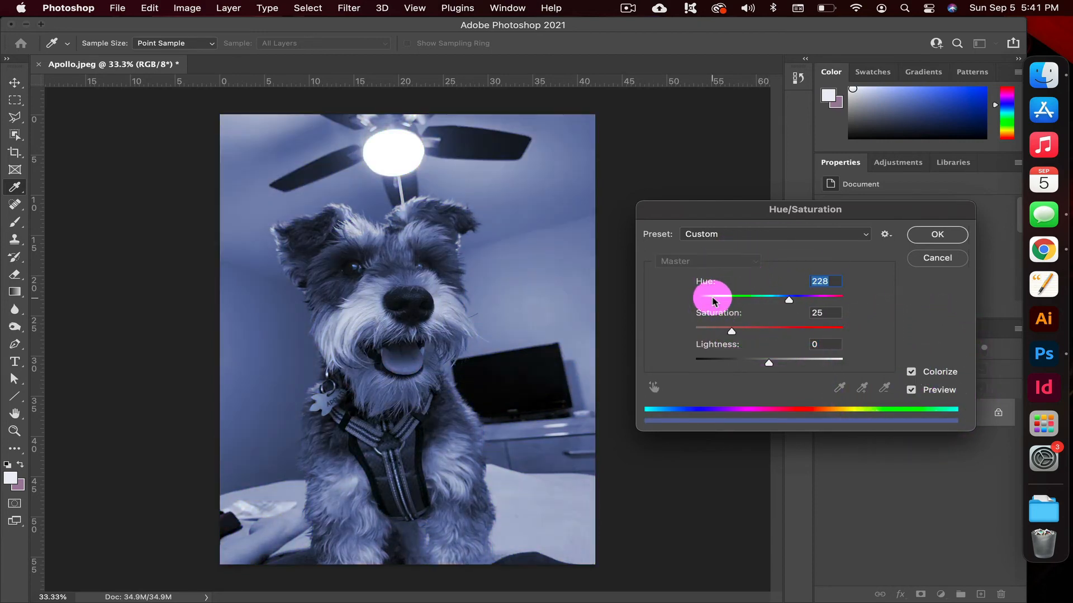
mouse_move(714, 301)
left_mouse_down()
mouse_move(826, 294)
mouse_move(693, 300)
left_mouse_up()
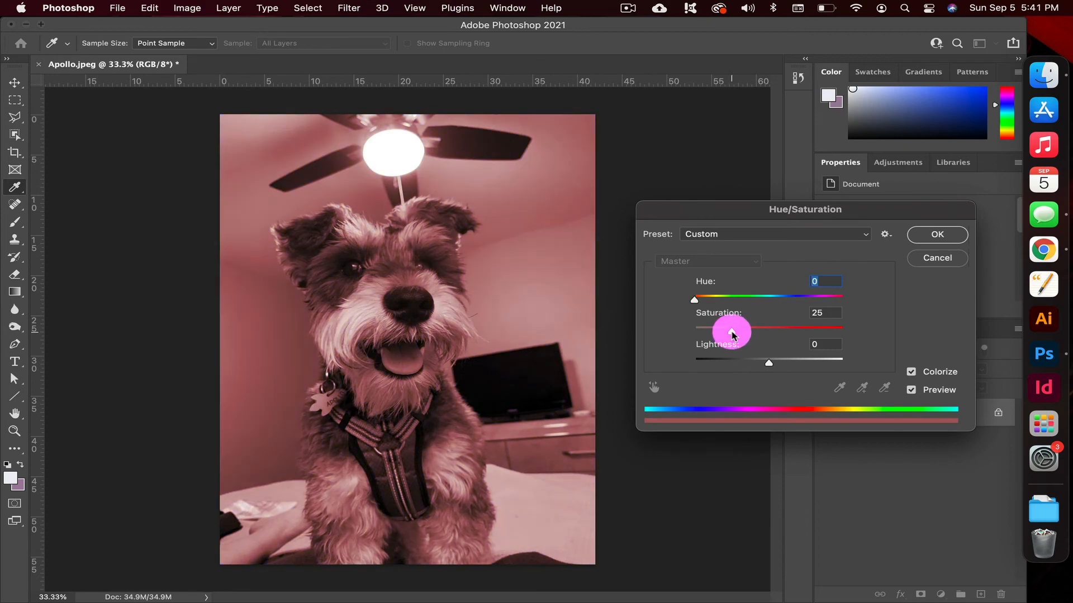
left_click_drag(732, 334, 764, 333)
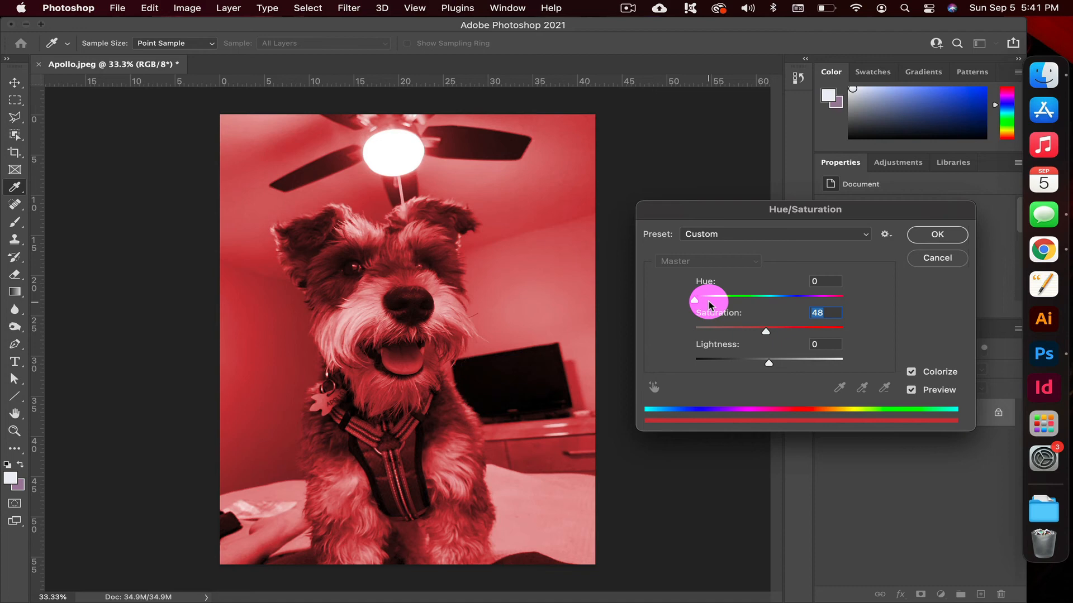
left_click(944, 261)
key("v")
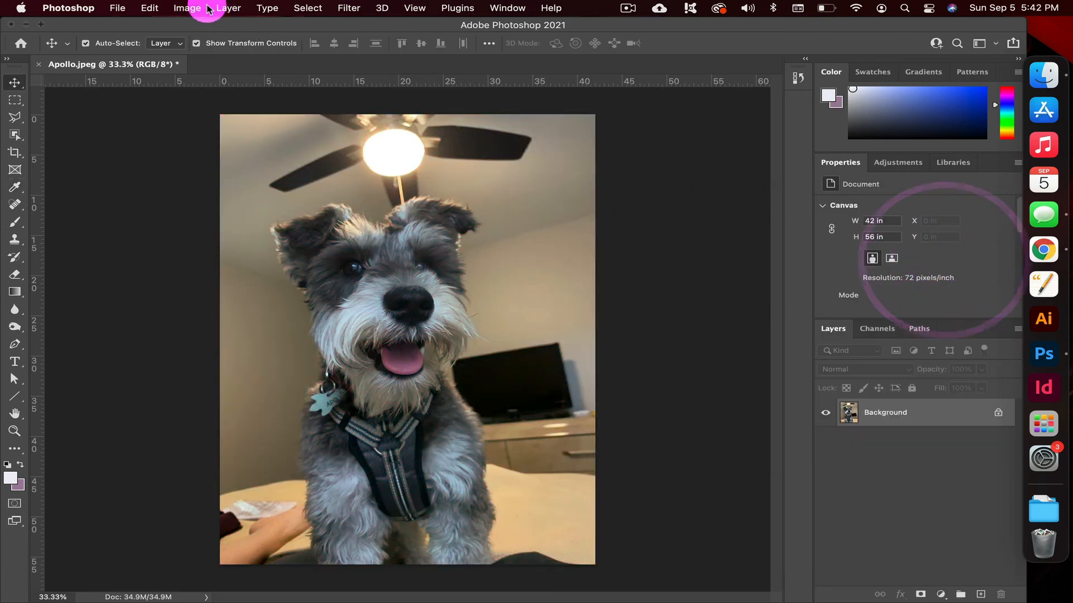
Preview the Black & White adjustment on the photo with the Default preset and cancel it.
left_click(189, 8)
left_click(209, 50)
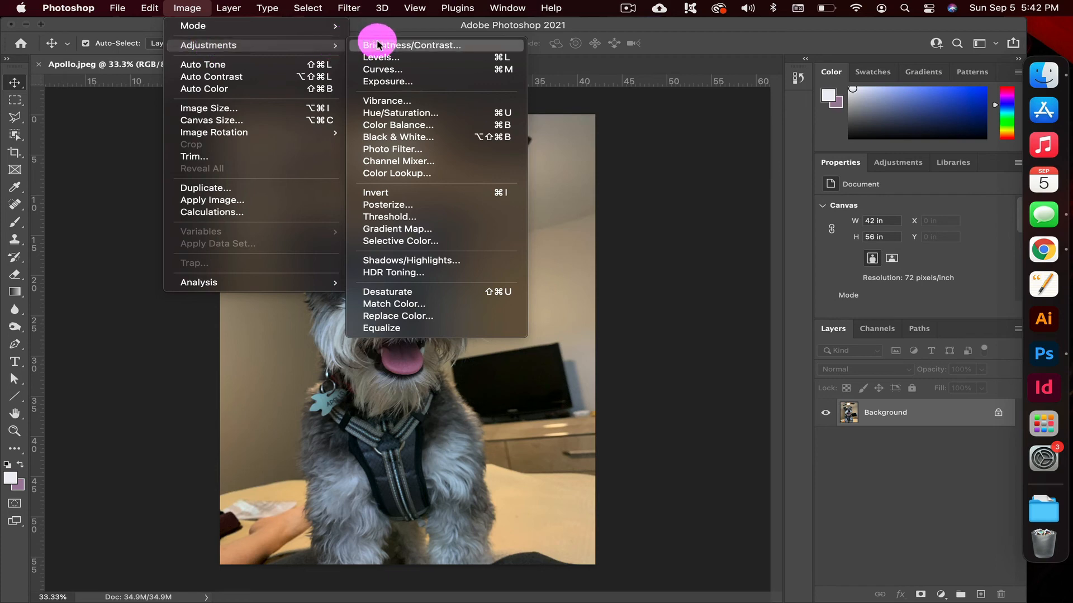
left_click(462, 145)
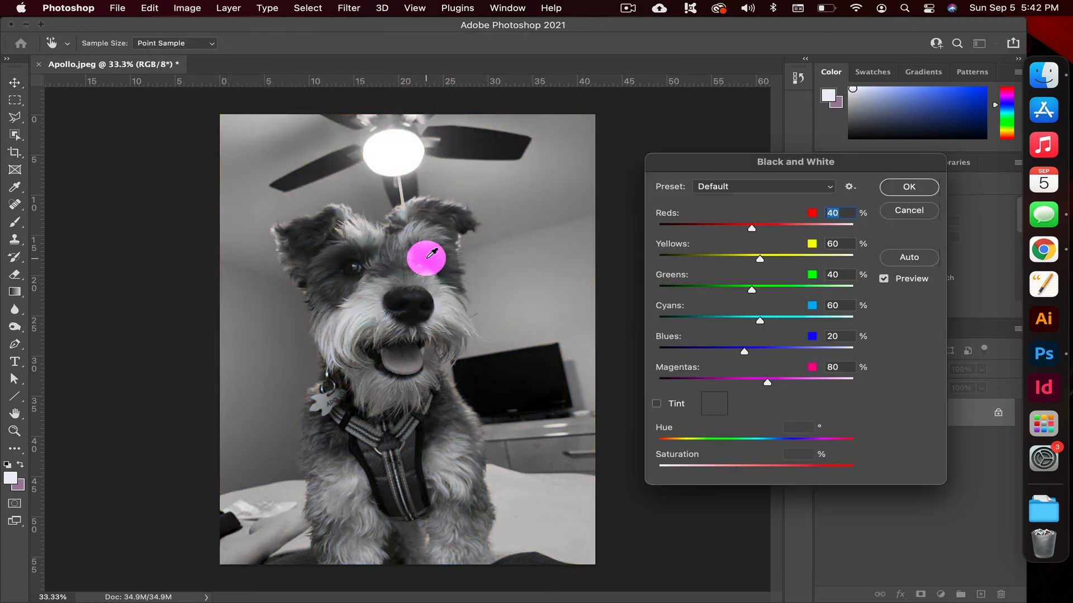
left_click(913, 216)
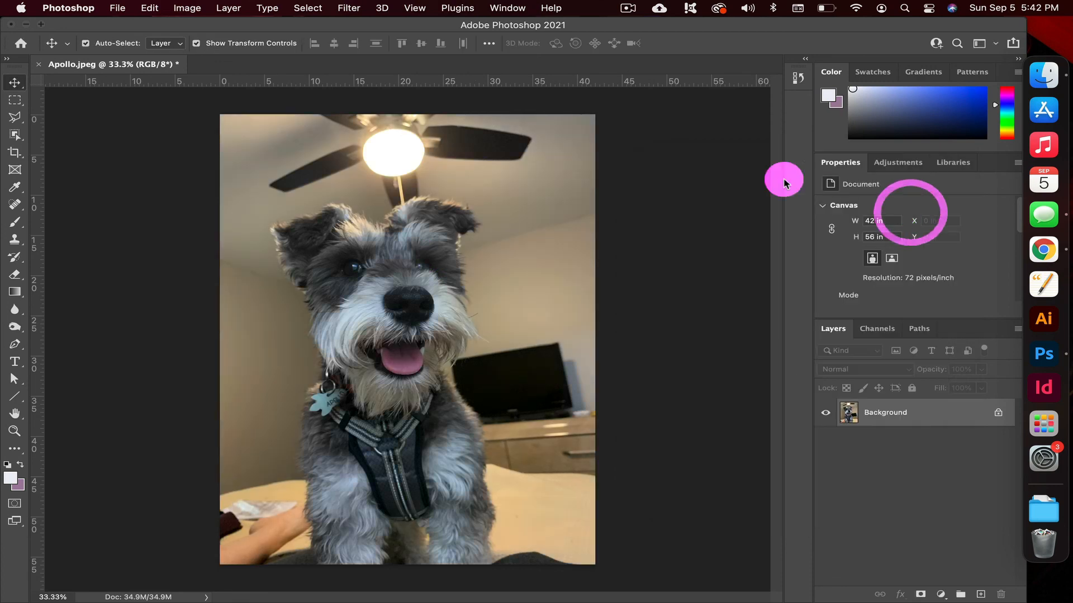
Desaturate the Background layer's photo with the Desaturate adjustment.
left_click(190, 8)
mouse_move(223, 43)
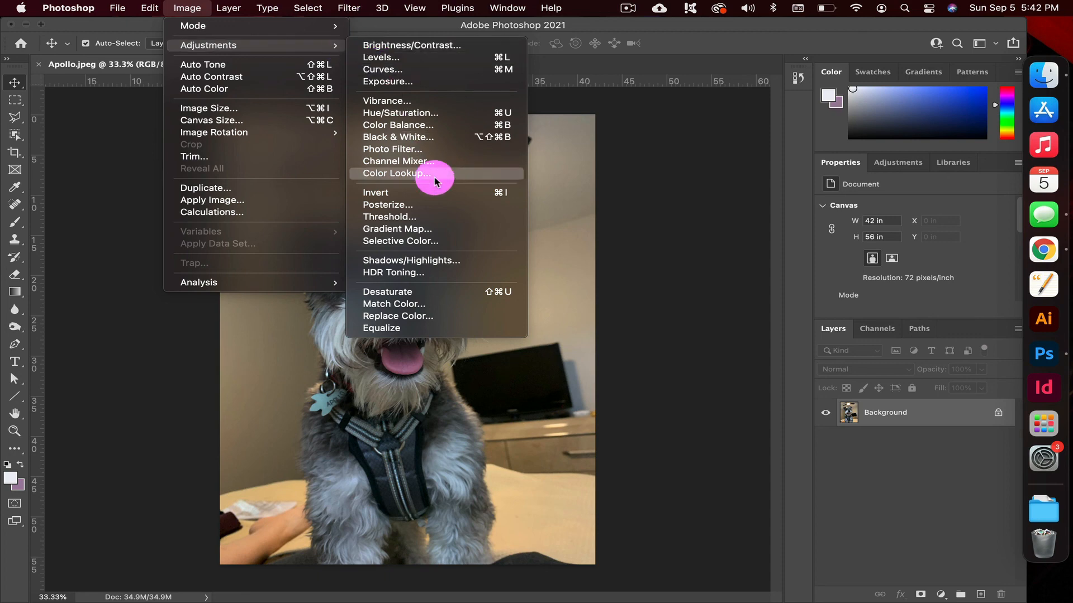
left_click(425, 299)
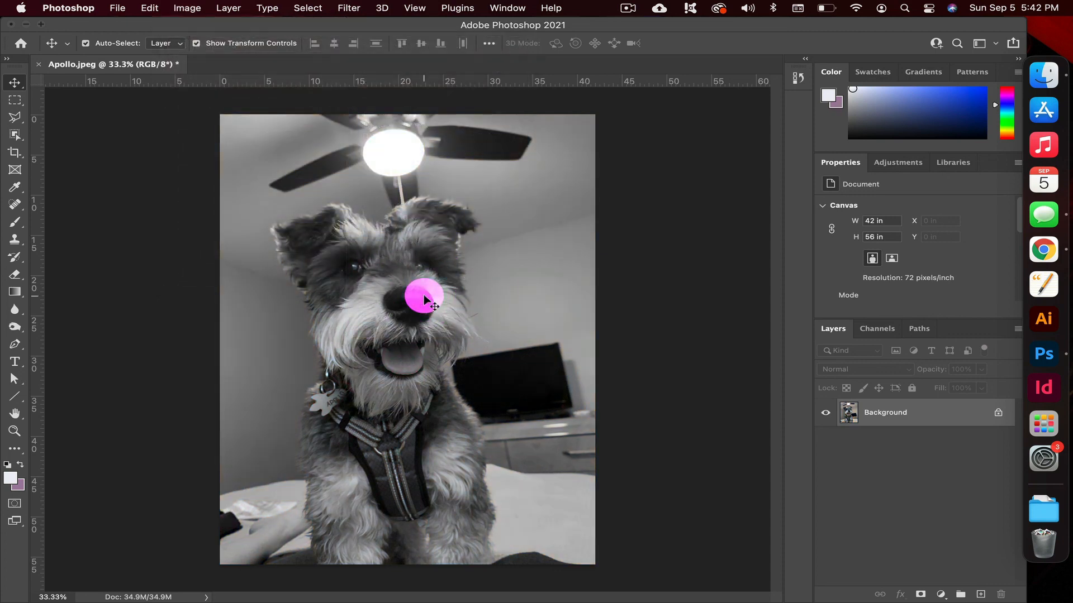